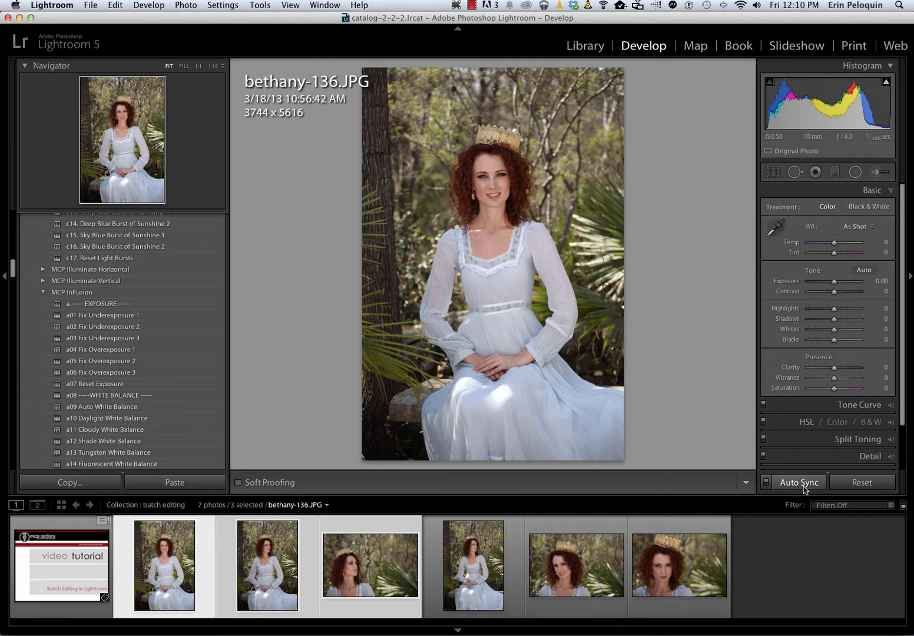
- Apply the a01 Fix Underexposure 1 preset to the three selected photos with Auto Sync enabled
click(766, 483)
click(766, 484)
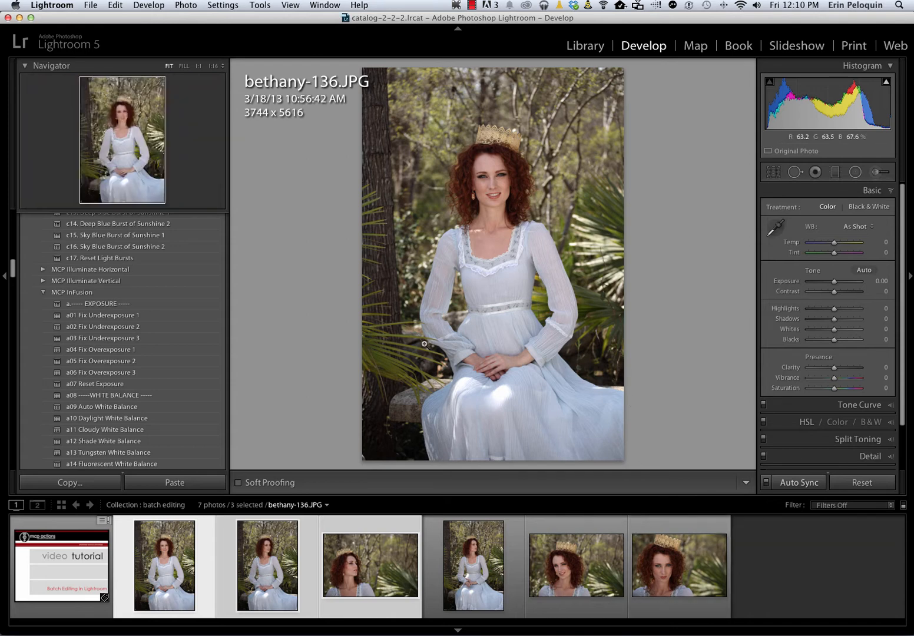
click(127, 317)
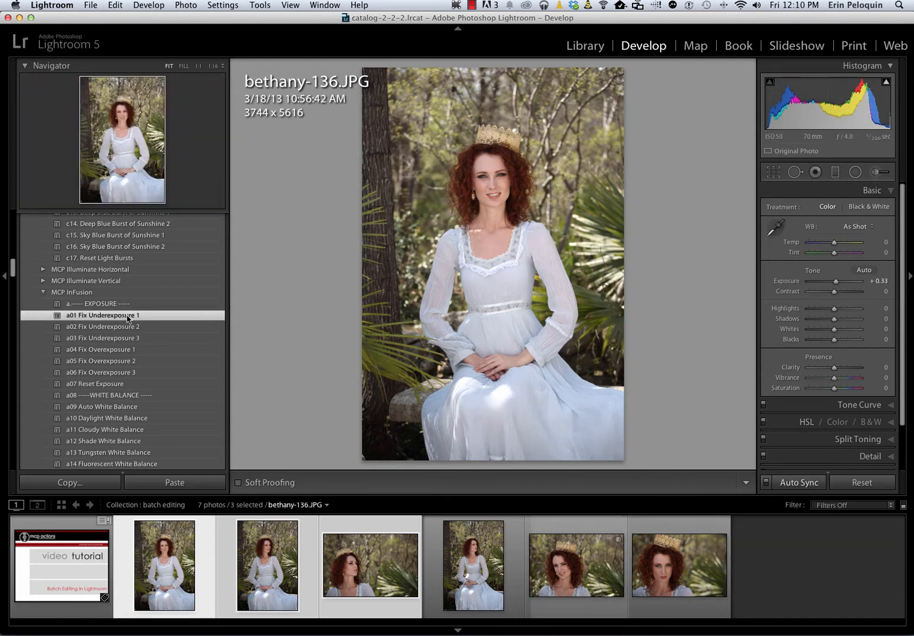
- Apply the a15 Flash White Balance preset, then fine-tune Temp to +4 and Tint to 0
scroll(125, 348, down, 5)
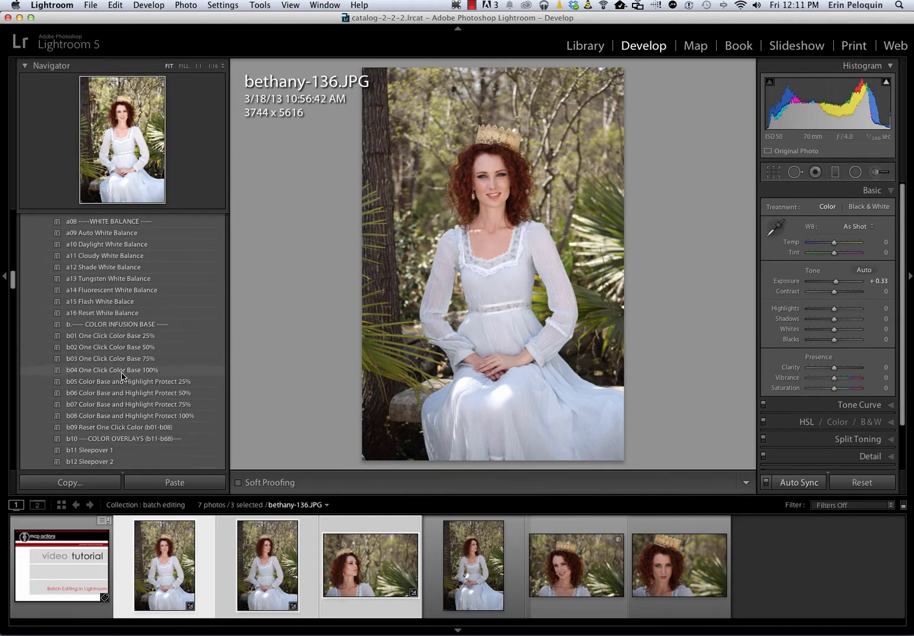
click(122, 304)
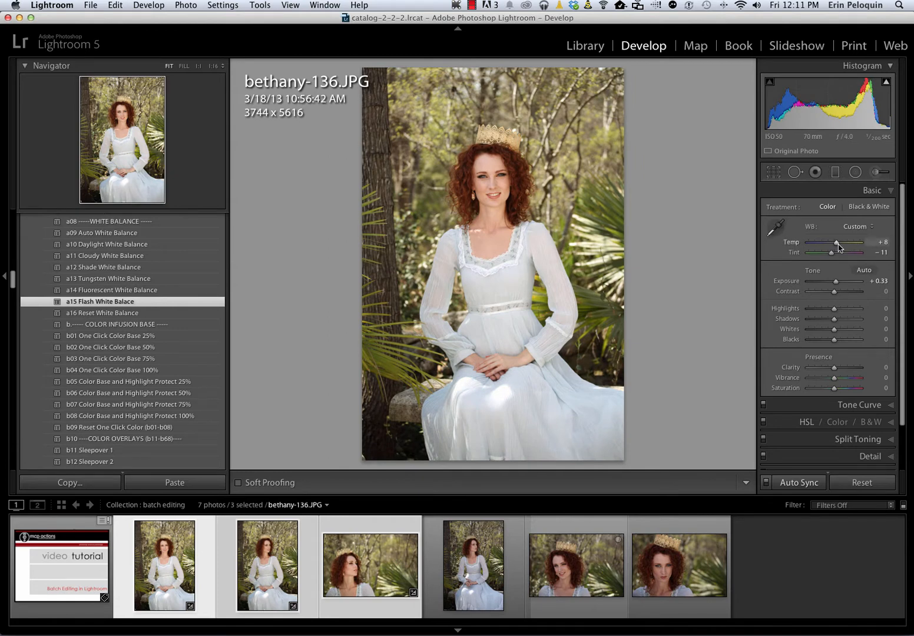
drag(837, 244, 836, 243)
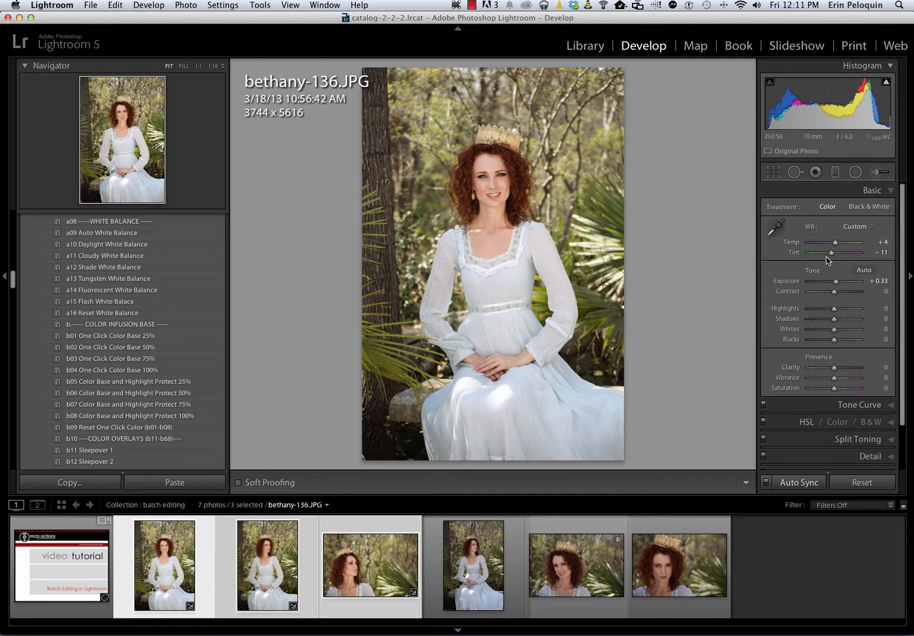
drag(831, 253, 835, 255)
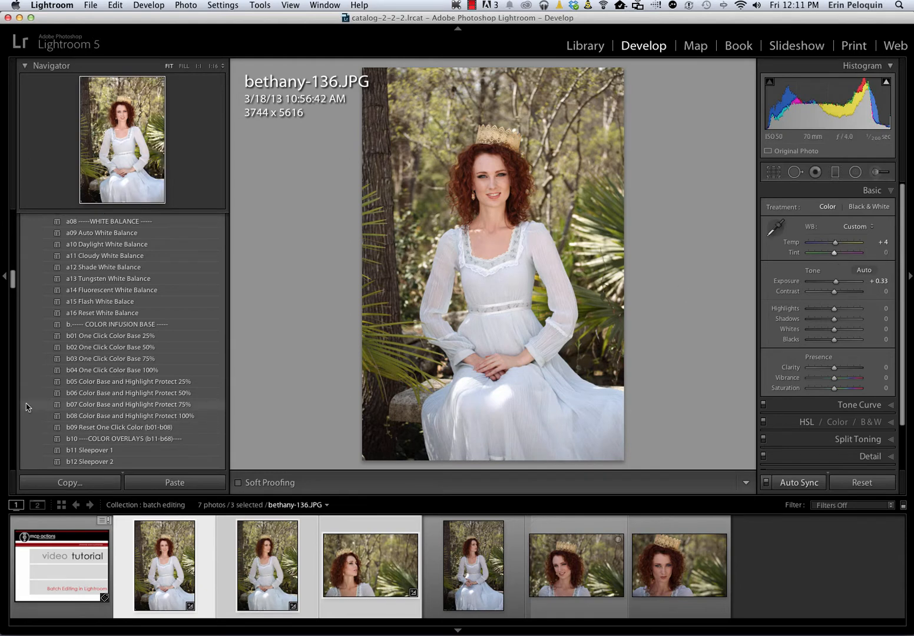
- Apply the b06 Color Base and Highlight Protect 50% preset and the b41 Obsession 1 color overlay
click(71, 396)
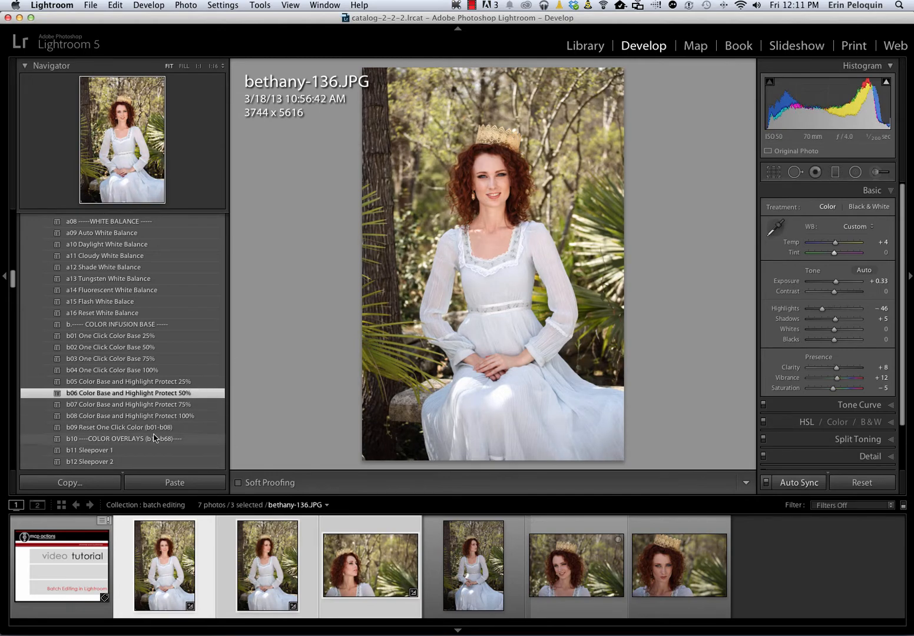
scroll(154, 438, down, 12)
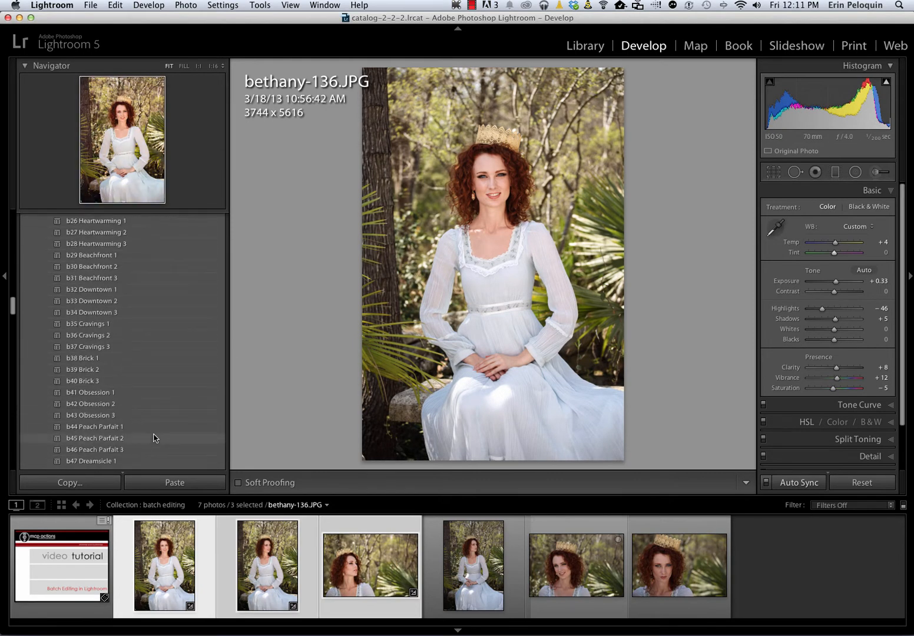
click(82, 398)
- Apply the d07 Calm the Reds color tweak preset from MCP Infusion to the selected photos
scroll(82, 399, down, 8)
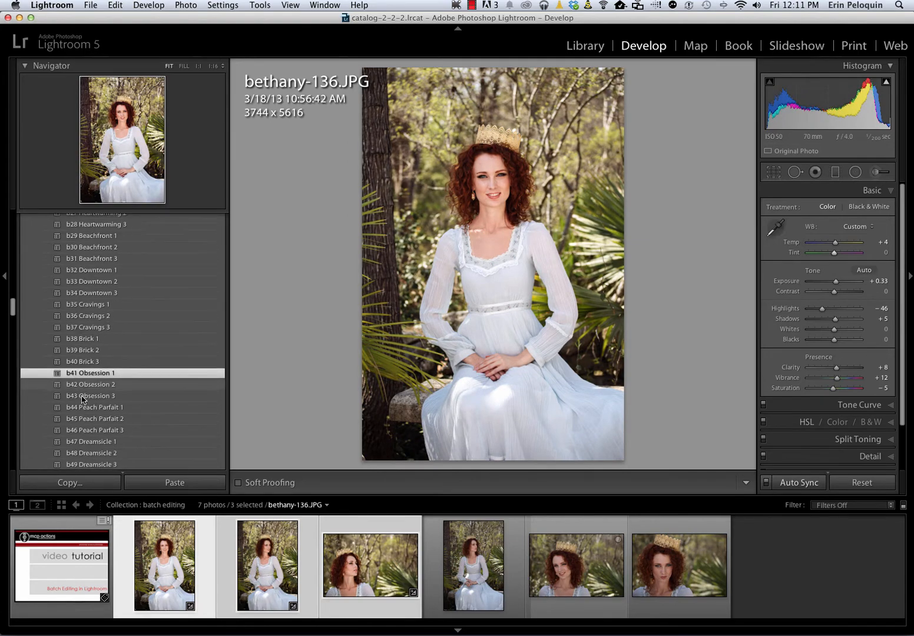
scroll(82, 399, down, 12)
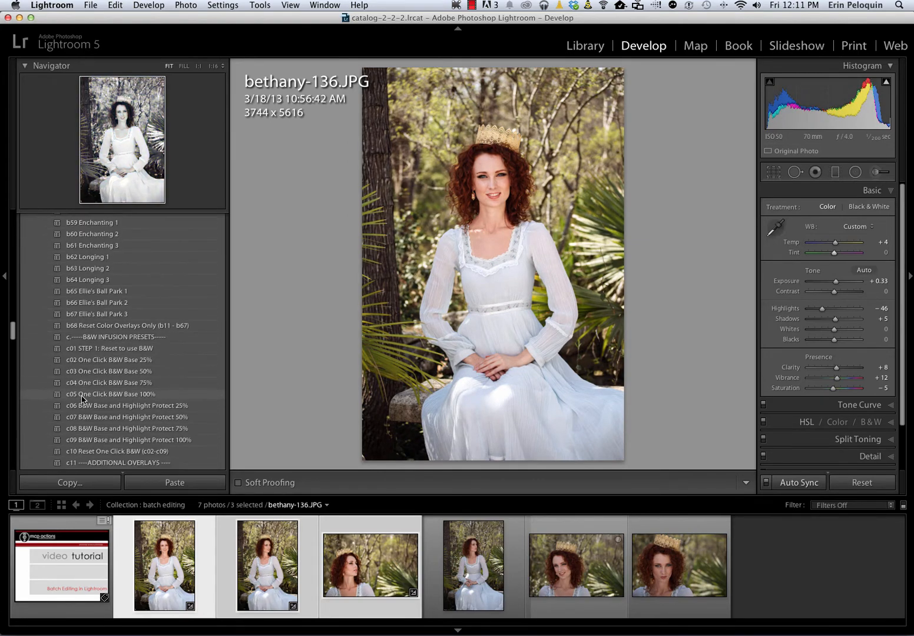
scroll(82, 399, down, 12)
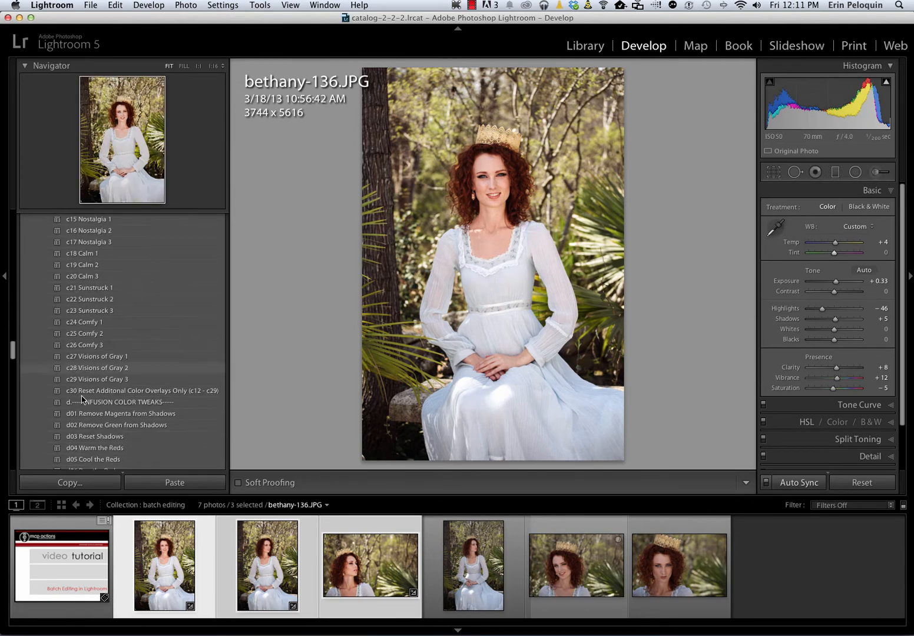
scroll(82, 399, down, 3)
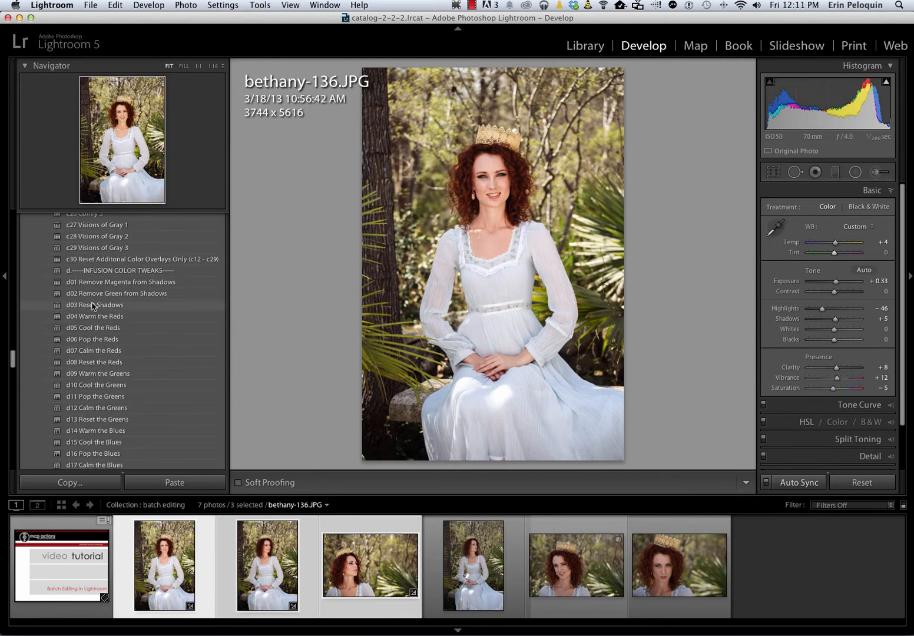
click(87, 350)
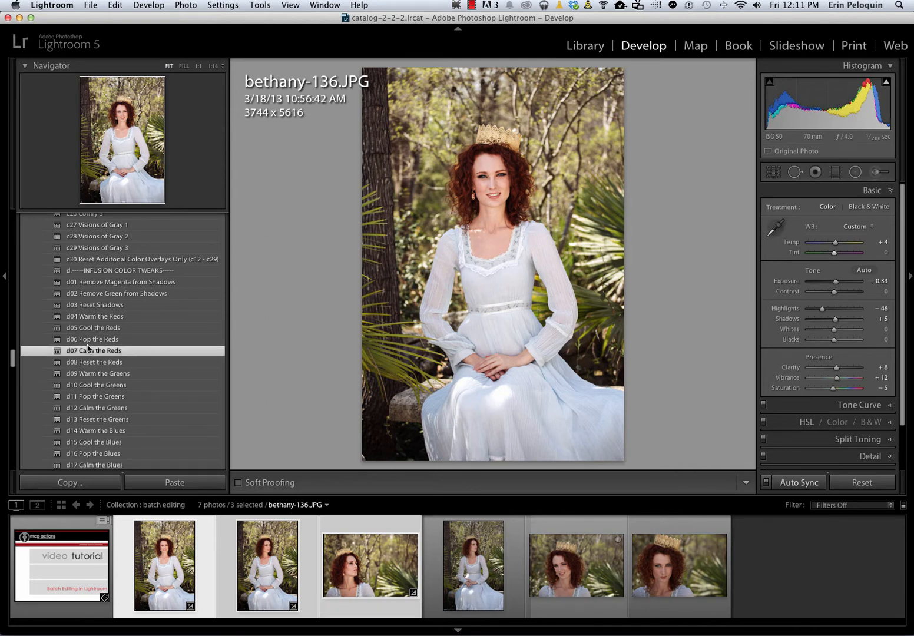
- Add the e02 Enclosed 2 vignette and the f21 High Def Sharpening 1 preset to the selected photos
scroll(116, 329, down, 12)
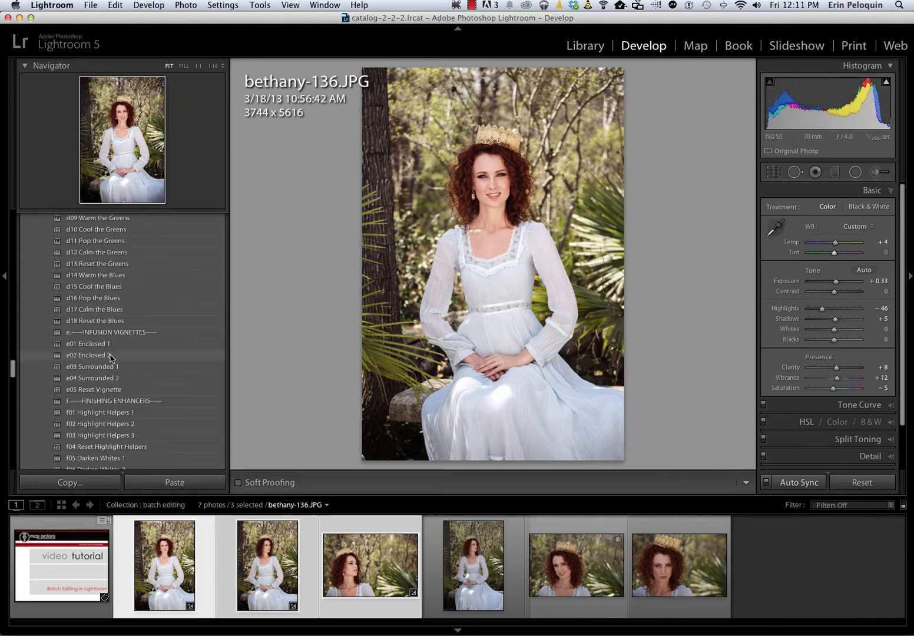
click(110, 356)
scroll(103, 406, down, 3)
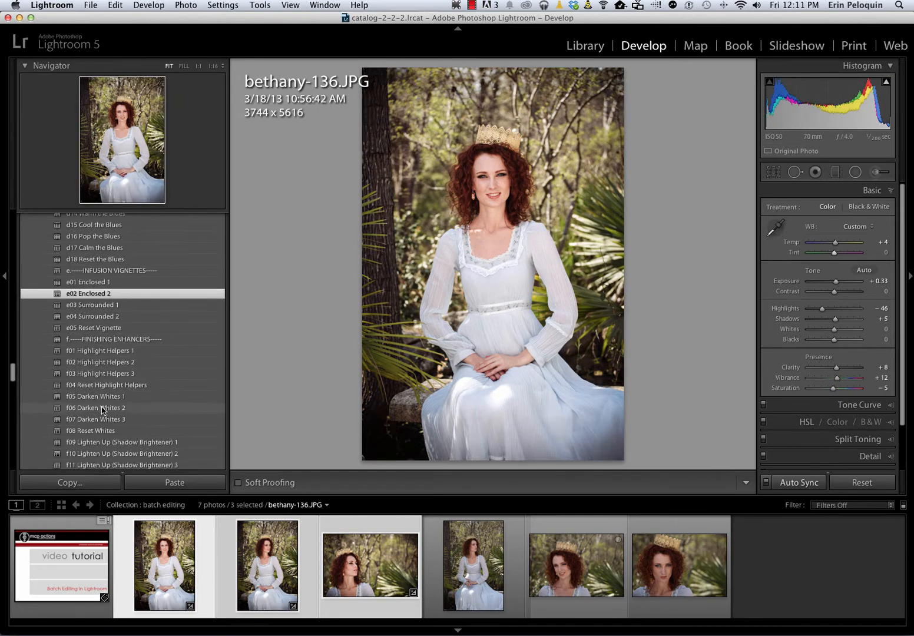
scroll(103, 409, down, 8)
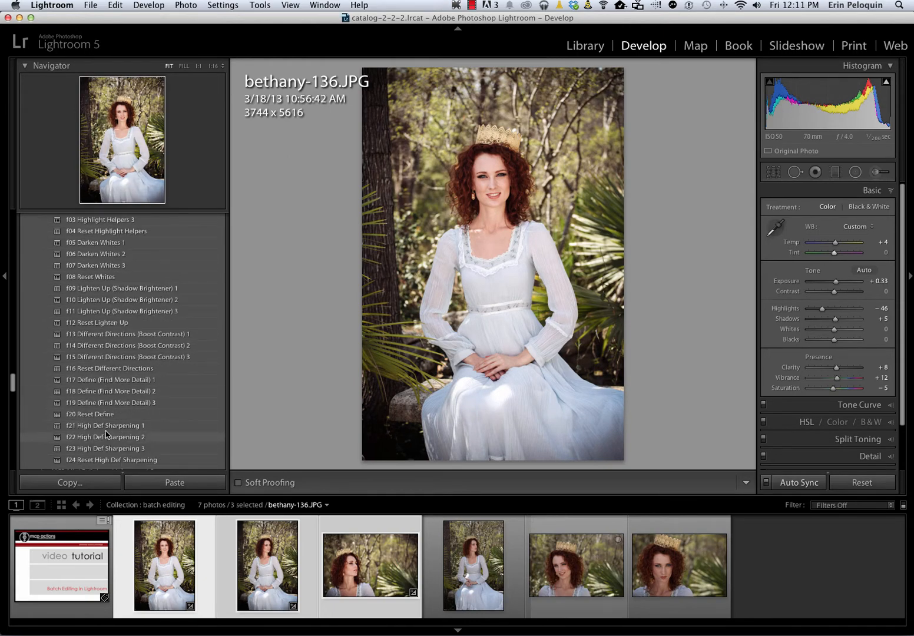
click(106, 429)
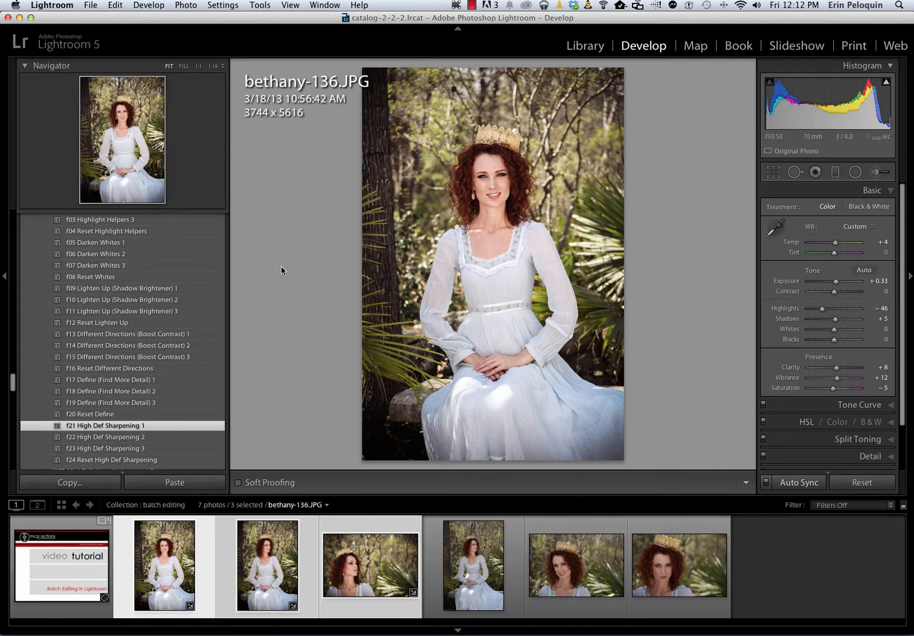
- Compare the before and after views, then deselect all photos and view bethany-137.JPG on its own
key(backslash)
key(backslash)
key(super+d)
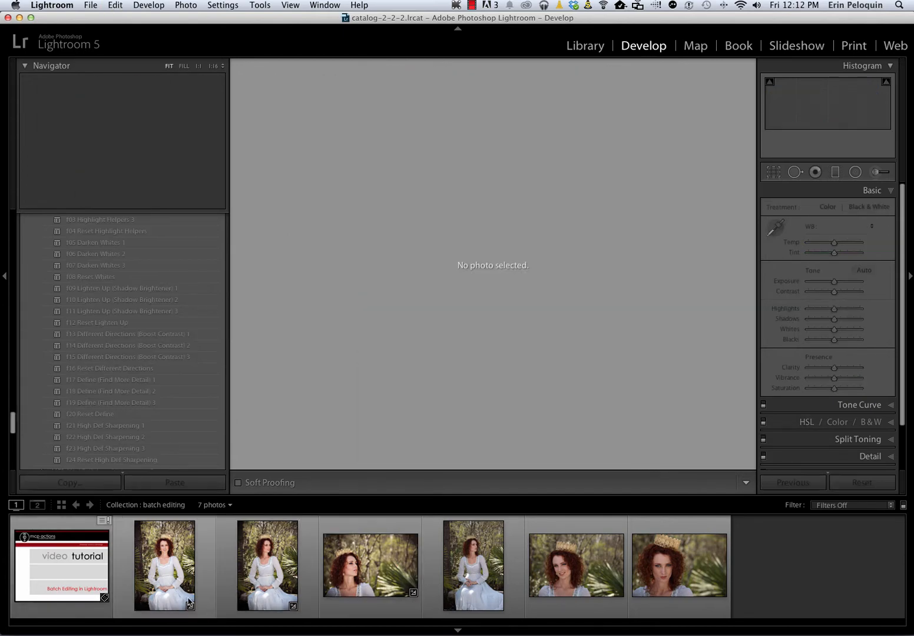
click(265, 594)
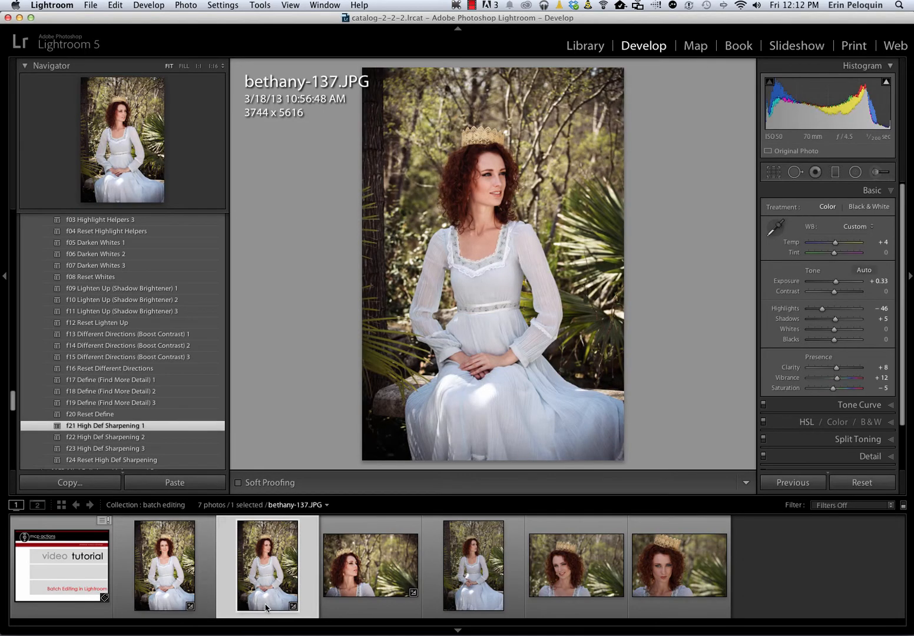
- Apply the f10 Lighten Up (Shadow Brightener) 2 preset to bethany-138.JPG only
key(Right)
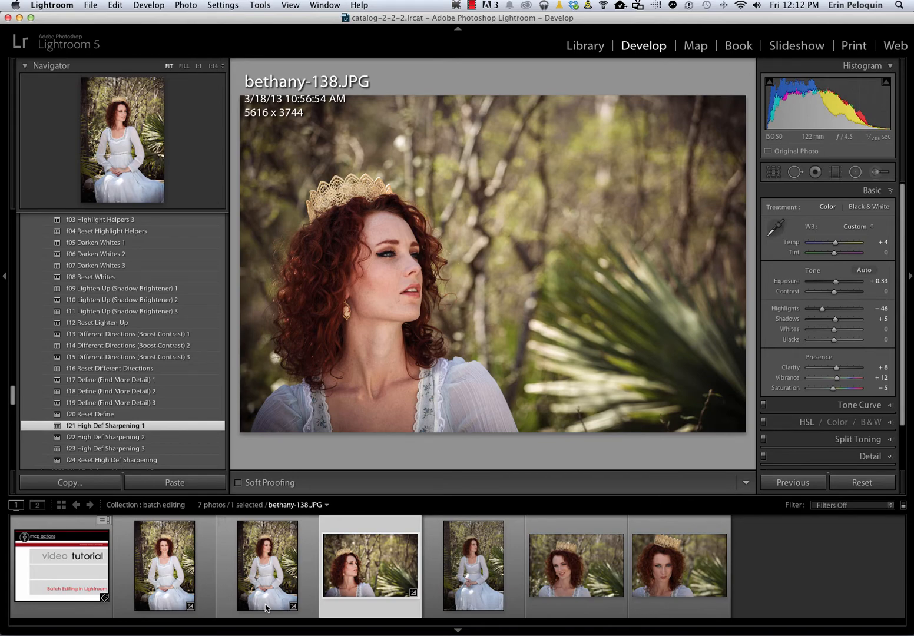
scroll(158, 452, up, 6)
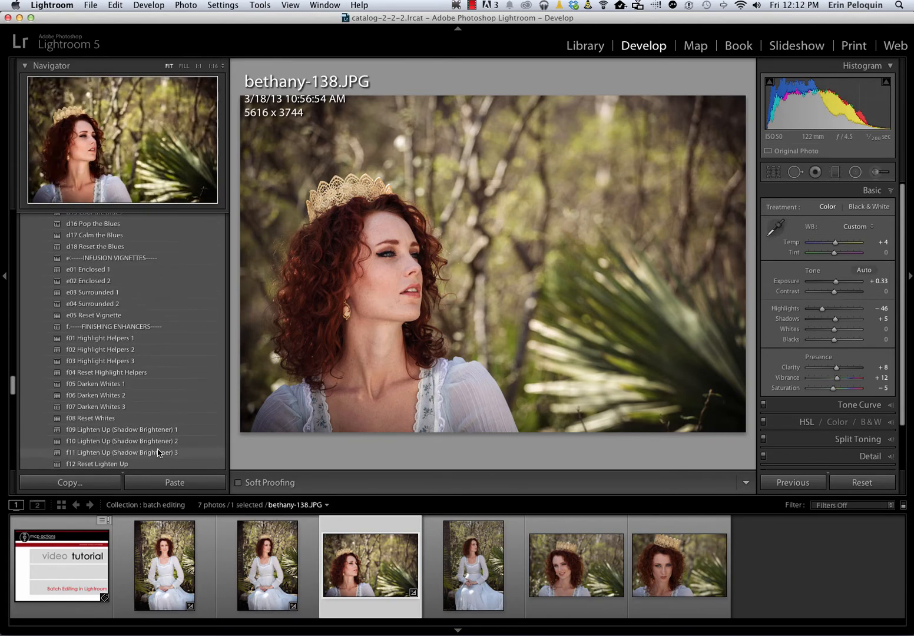
click(150, 442)
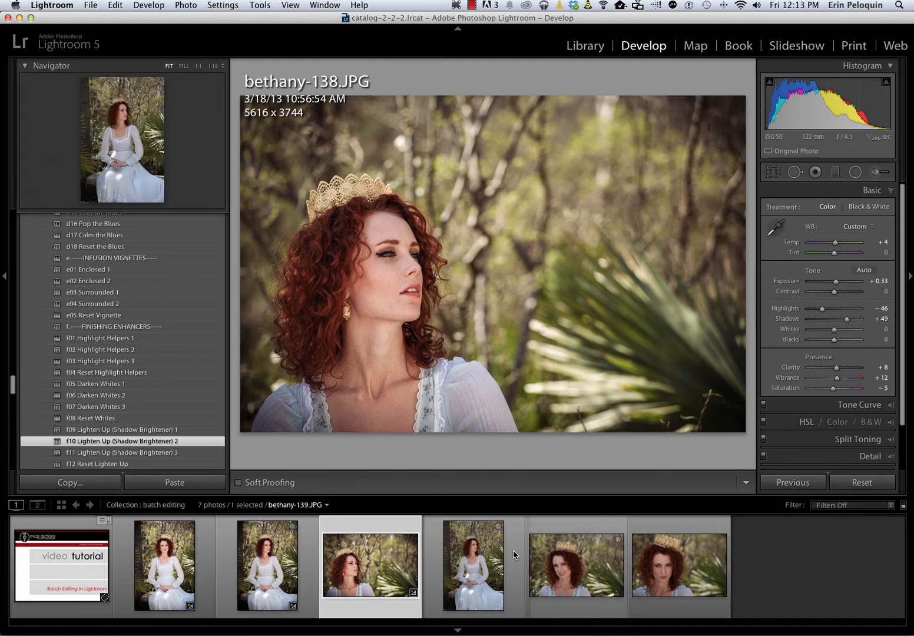
- Add bethany-139, bethany-143 and bethany-150 to the selection with bethany-138.JPG as the source, and turn off Auto Sync
super+click(552, 550)
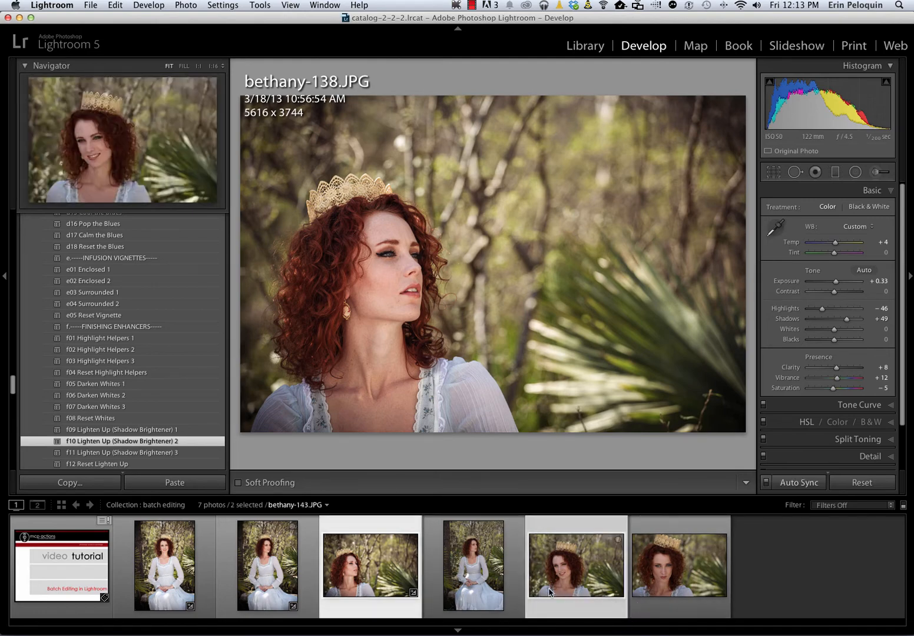
super+click(658, 608)
super+click(466, 578)
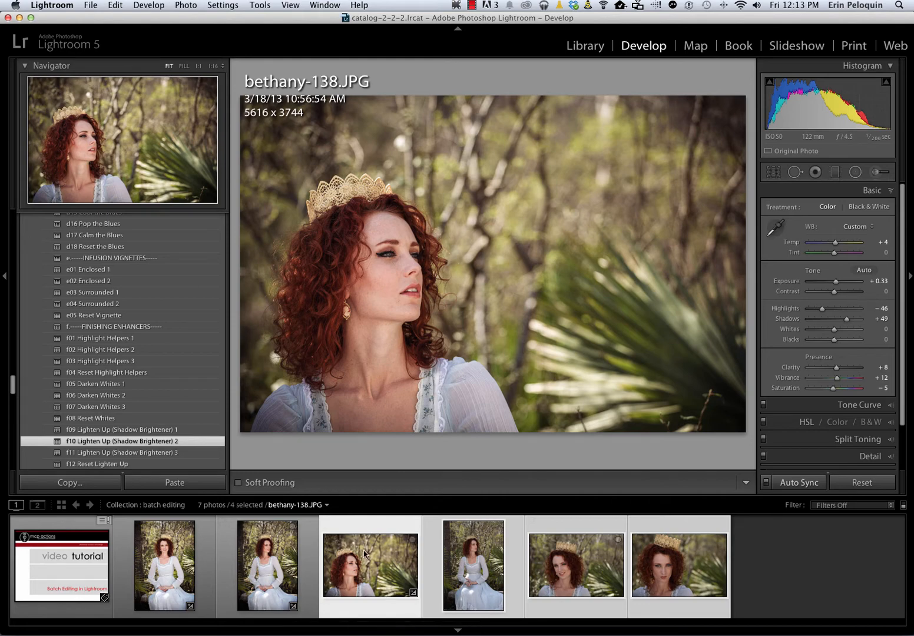
click(765, 483)
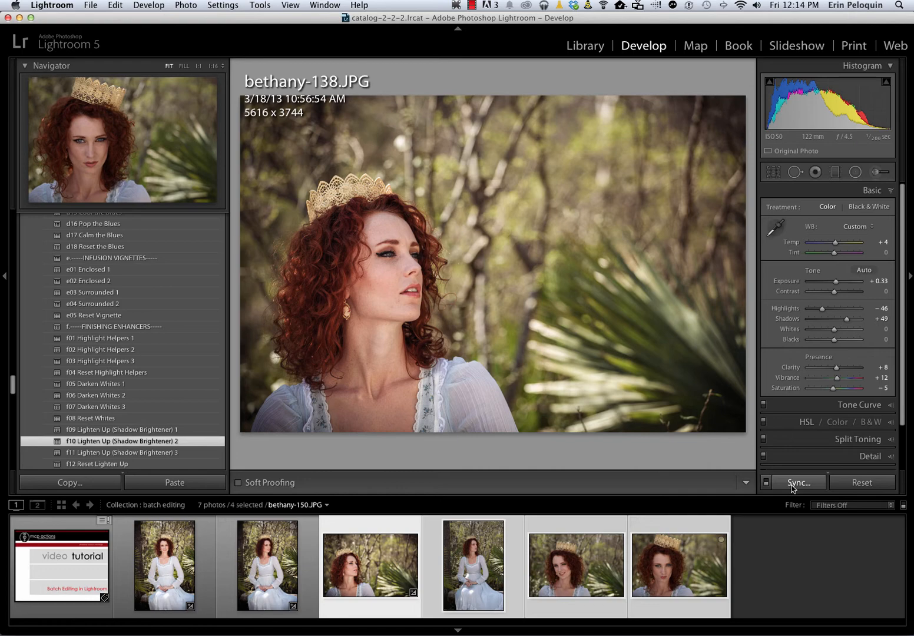
- Synchronize the develop settings of bethany-138.JPG to the other selected photos, including the Brush local adjustments
click(792, 484)
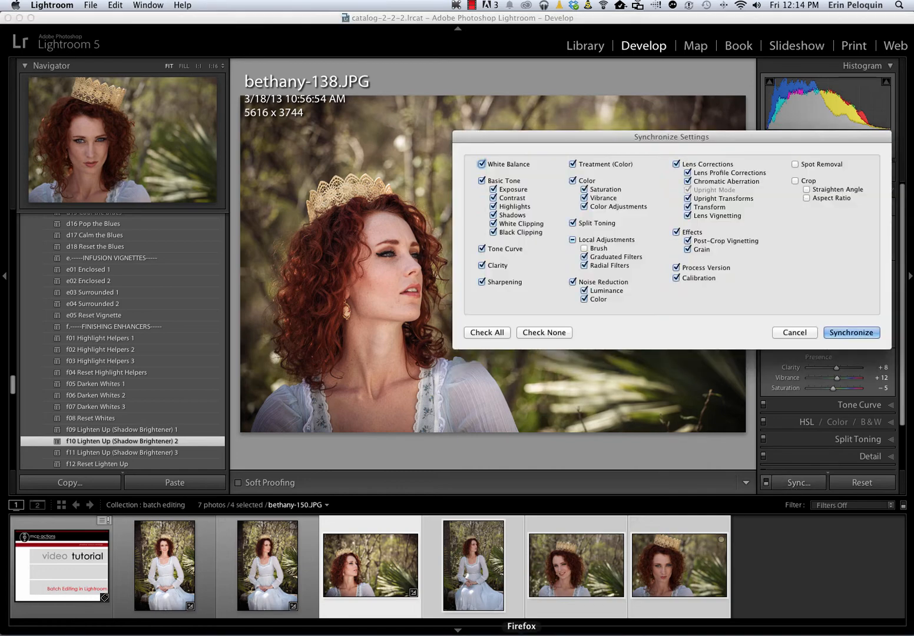
drag(597, 133, 540, 310)
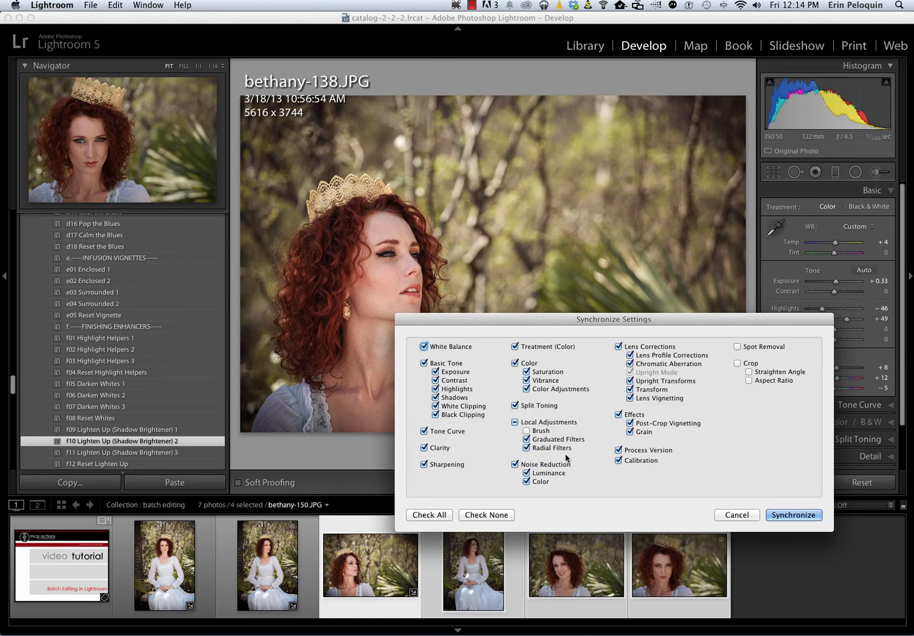
click(526, 430)
click(775, 516)
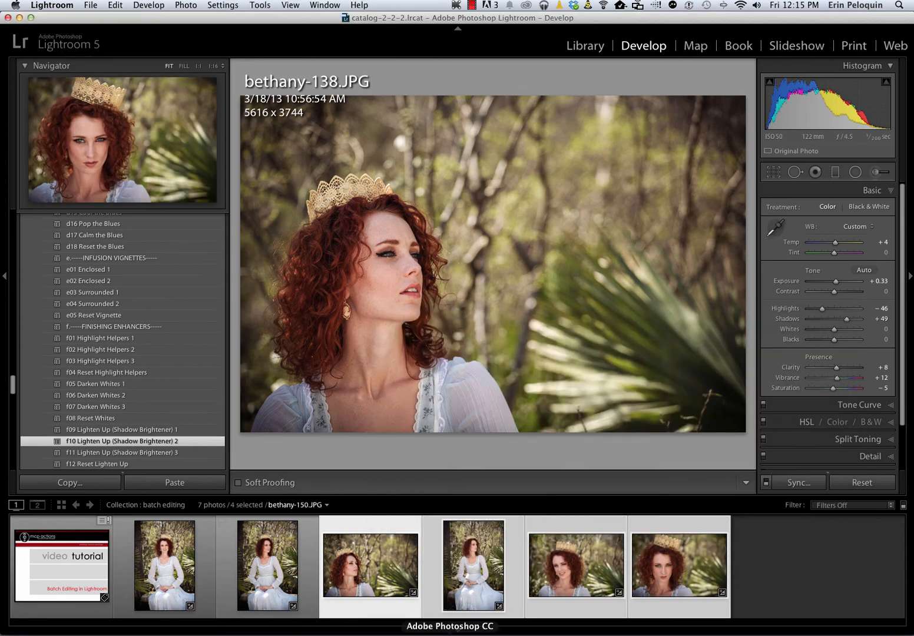